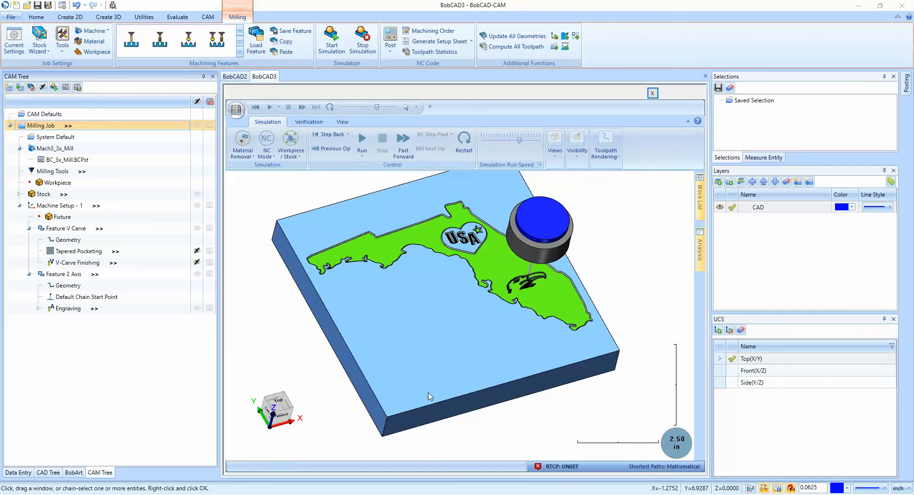
# Step: Exit the toolpath simulation and copy all geometry of the Florida drawing
pyautogui.moveTo(428, 393); pyautogui.dragTo(485, 344, button='middle')
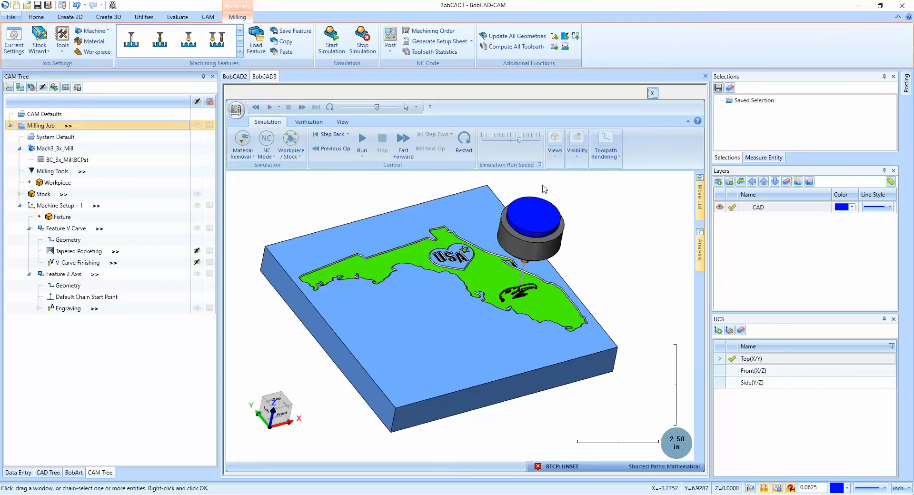
pyautogui.click(362, 40)
pyautogui.click(380, 99)
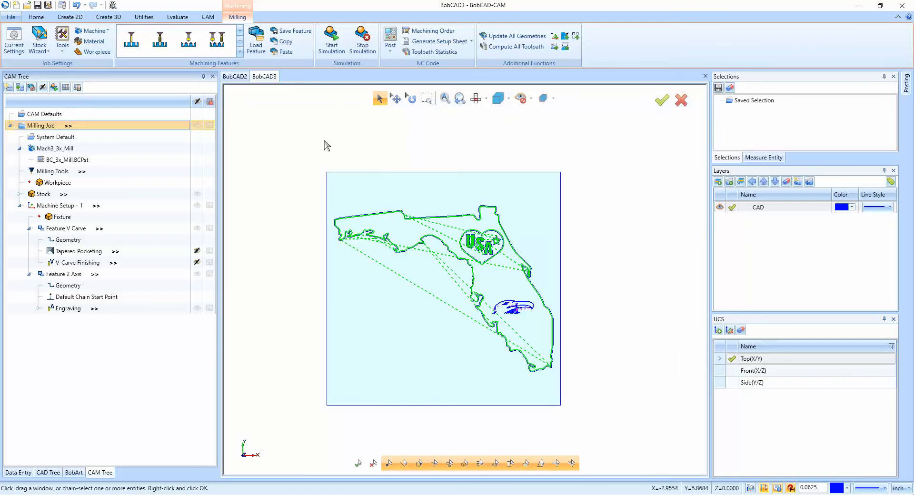
pyautogui.moveTo(326, 146); pyautogui.dragTo(592, 418)
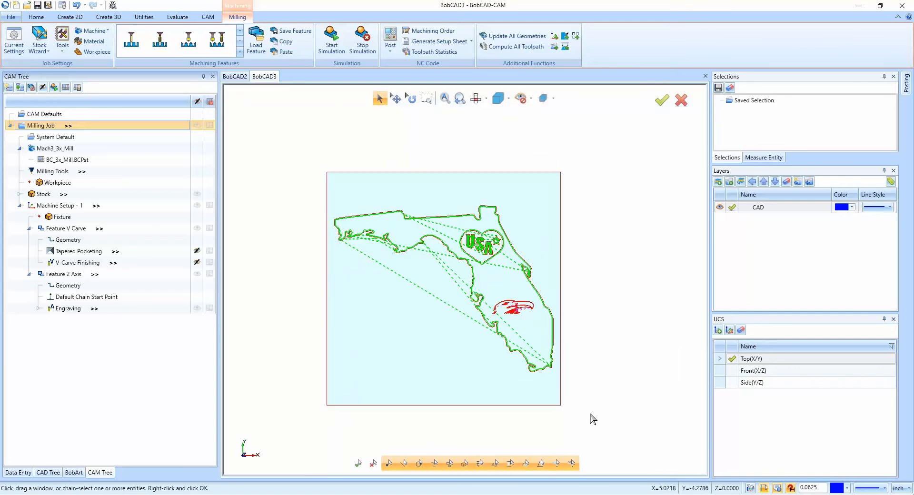
pyautogui.rightClick(304, 128)
pyautogui.click(314, 142)
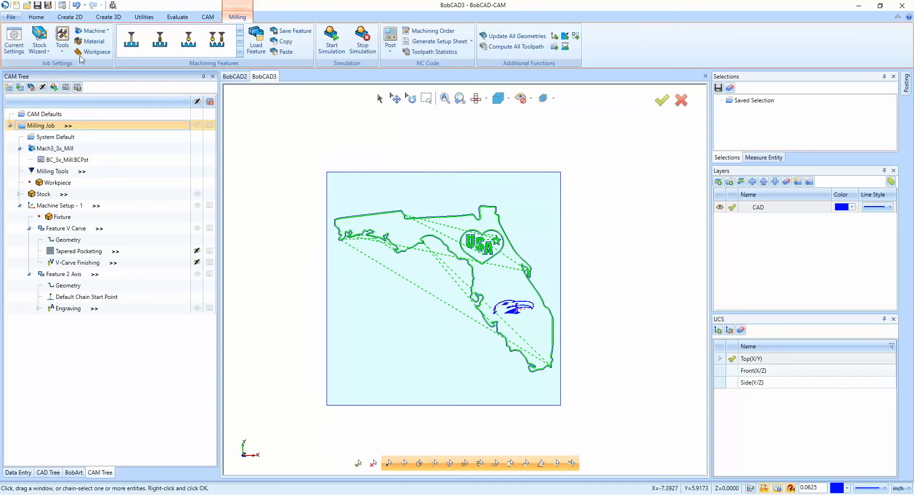
# Step: Create a new document and paste the copied Florida geometry into it
pyautogui.click(15, 5)
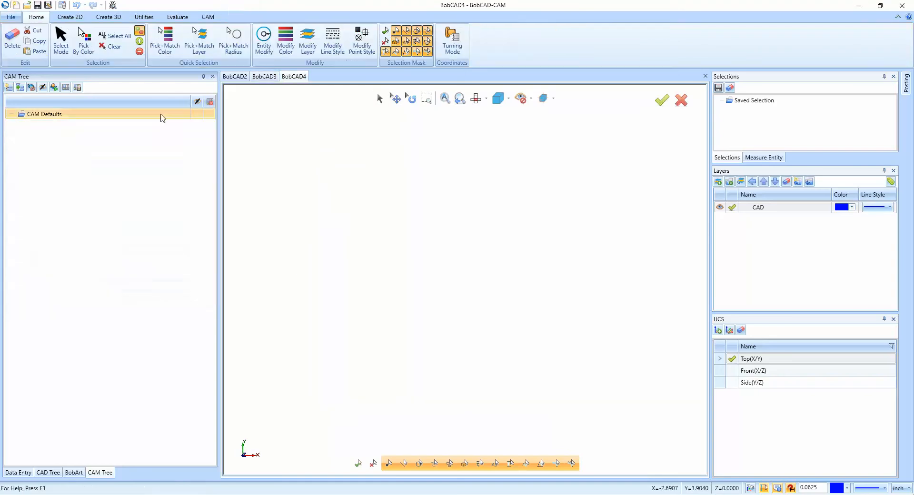
pyautogui.click(36, 51)
pyautogui.scroll(-1, 459, 277)
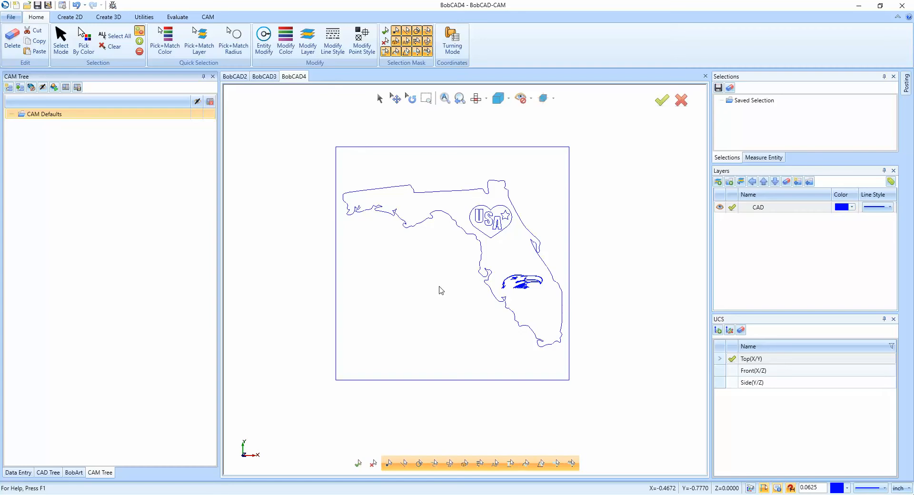
# Step: Create a milling job from the V Carve job template
pyautogui.rightClick(52, 119)
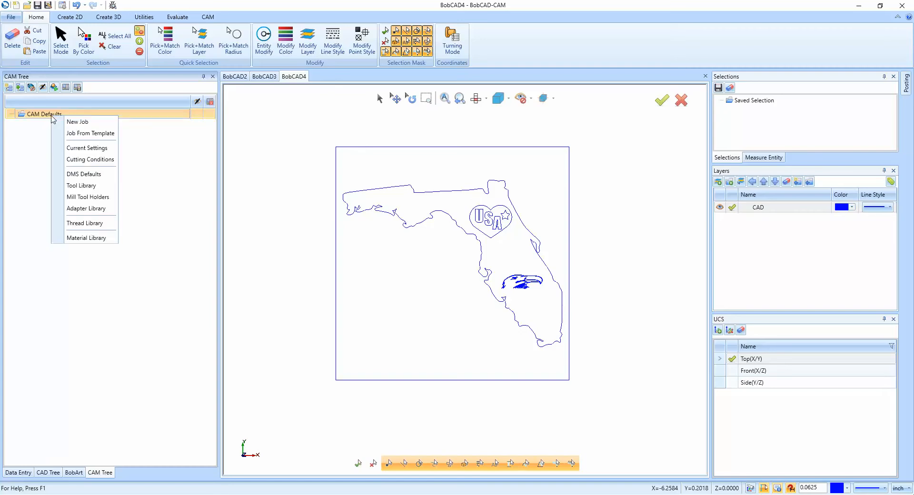
pyautogui.click(110, 133)
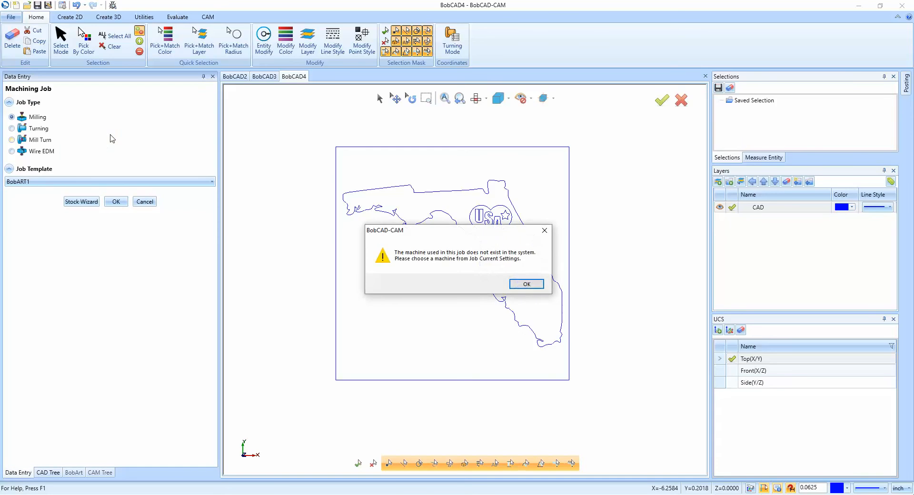
pyautogui.click(536, 284)
pyautogui.click(99, 182)
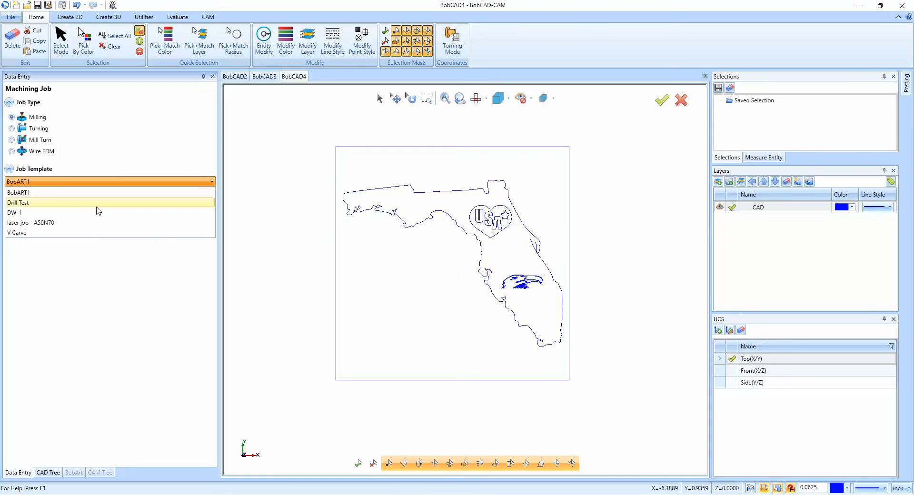
pyautogui.click(90, 231)
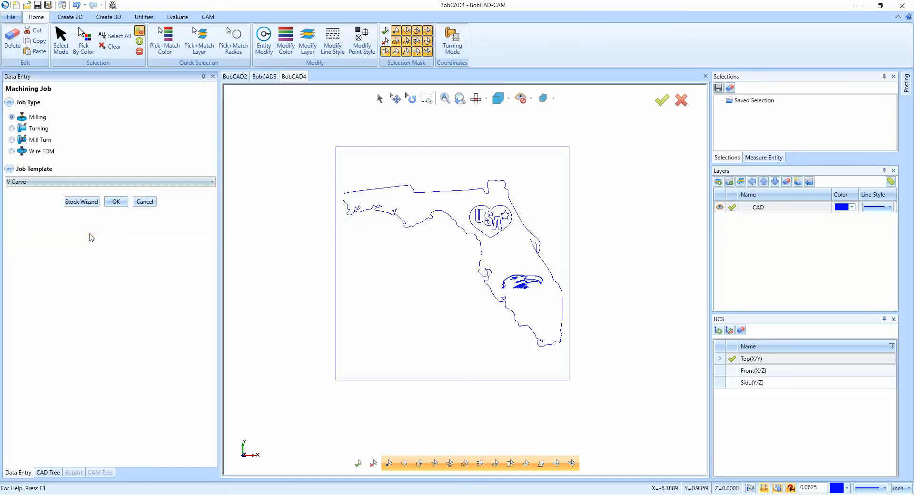
pyautogui.click(116, 202)
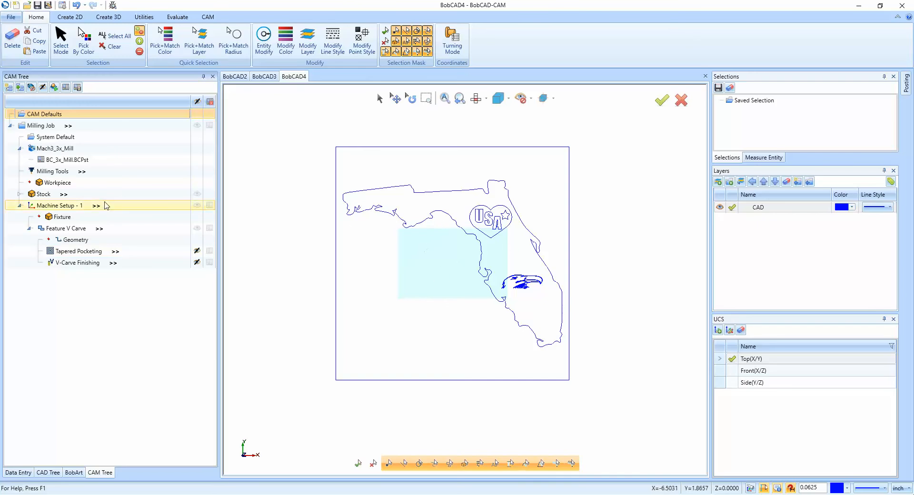
# Step: Recalculate the job's stock from the geometry in the graphics area
pyautogui.rightClick(39, 196)
pyautogui.click(71, 200)
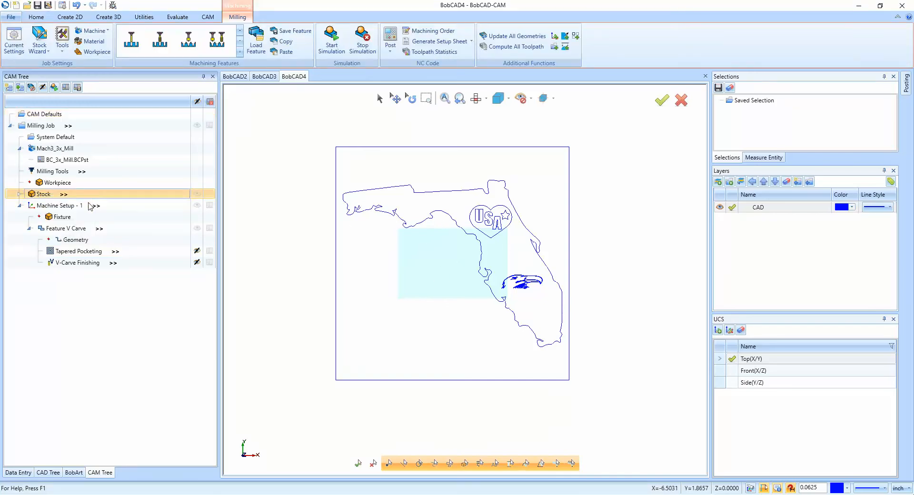
pyautogui.click(109, 176)
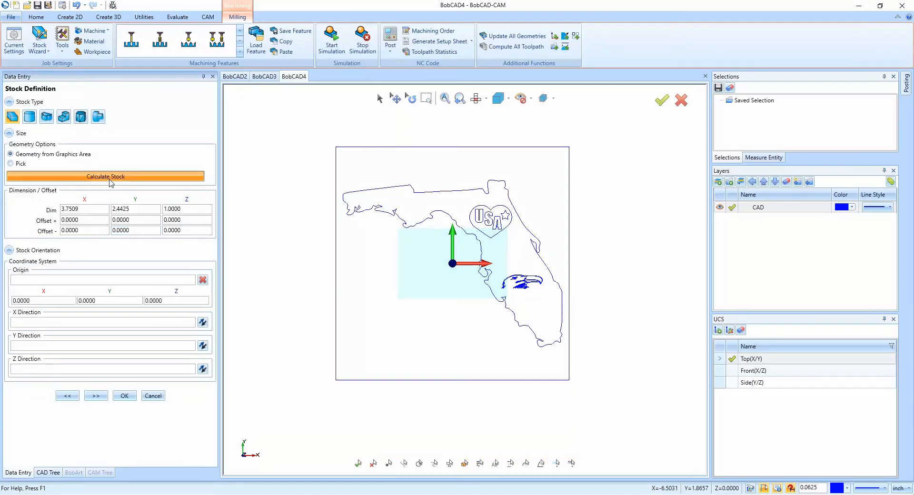
pyautogui.click(117, 399)
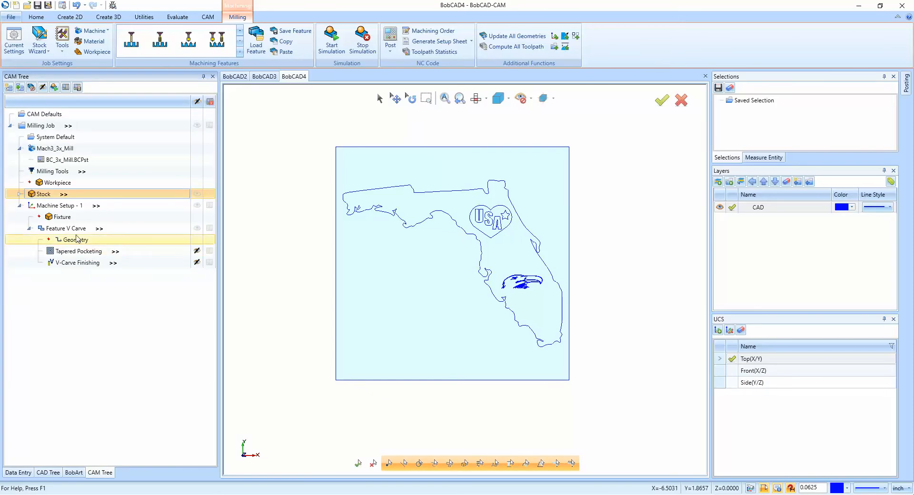
# Step: Assign the Florida outline as the geometry of the V Carve feature
pyautogui.click(63, 208)
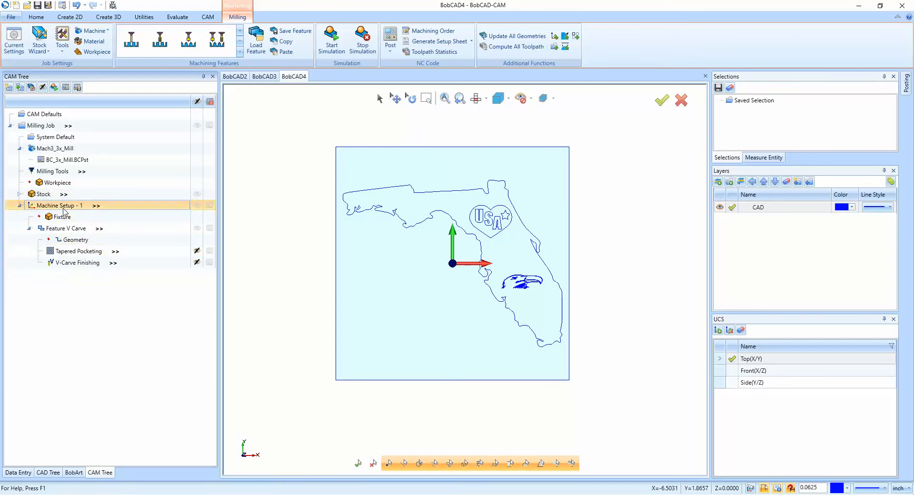
pyautogui.click(70, 241)
pyautogui.rightClick(69, 244)
pyautogui.click(88, 247)
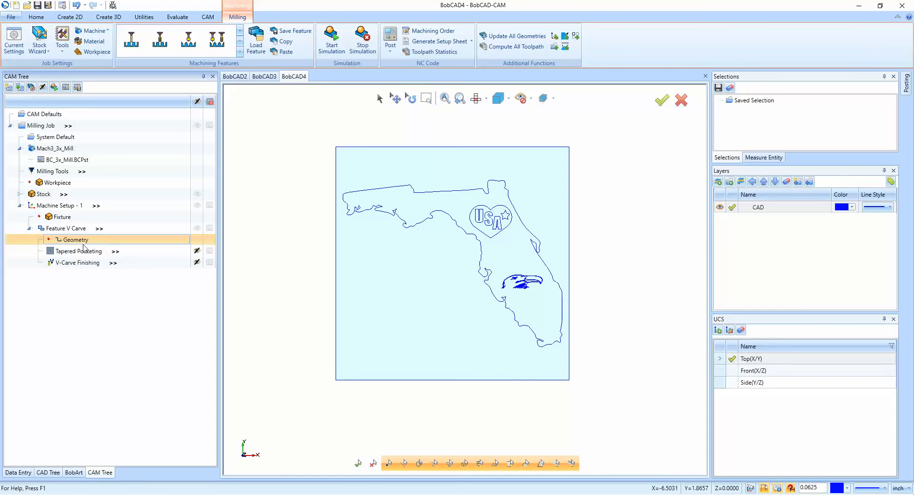
pyautogui.click(444, 195)
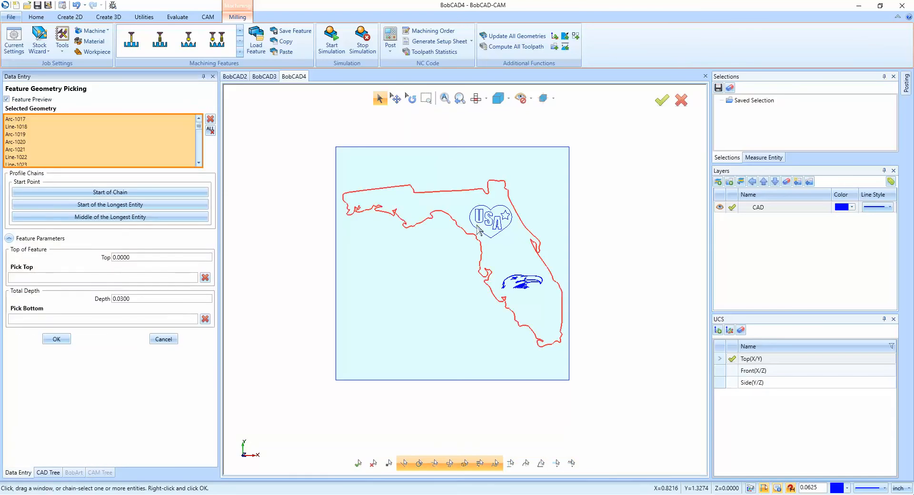
pyautogui.click(56, 339)
# Step: Compute the toolpaths of the Tapered Pocketing and V-Carve Finishing operations
pyautogui.rightClick(83, 253)
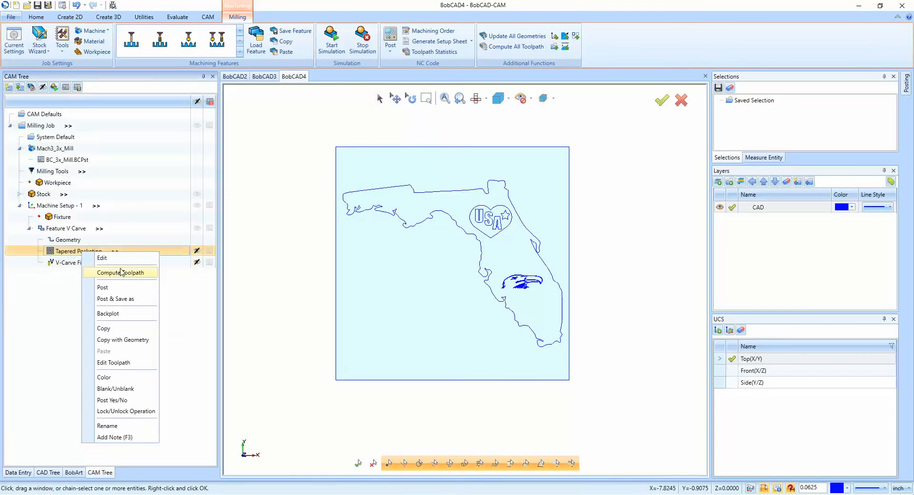
pyautogui.click(122, 273)
pyautogui.rightClick(82, 264)
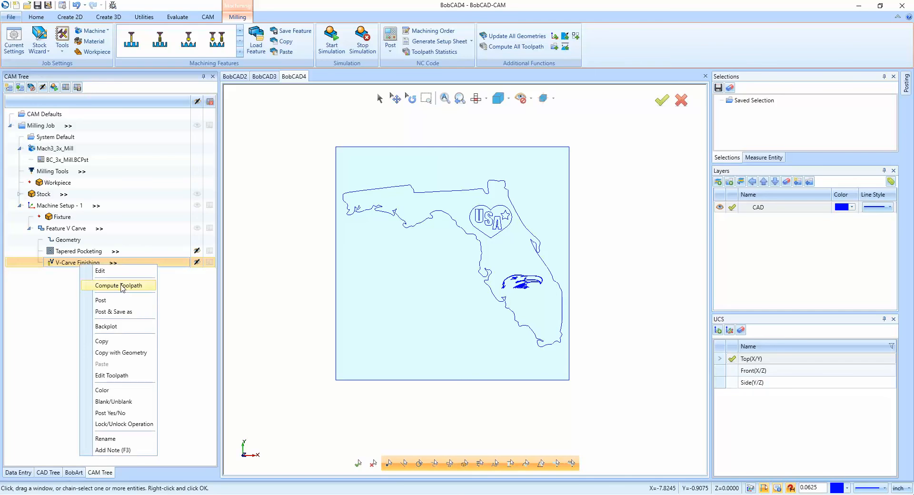
pyautogui.click(126, 287)
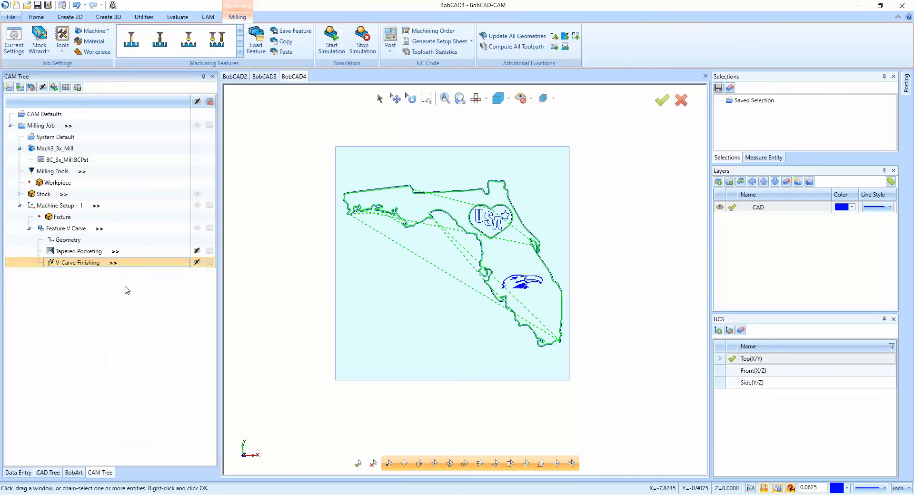
pyautogui.click(82, 255)
pyautogui.click(82, 265)
# Step: Copy the 2 Axis feature from BobCAD3 into Machine Setup - 1 of BobCAD4, loading its Top of Feature and Depth values
pyautogui.click(265, 77)
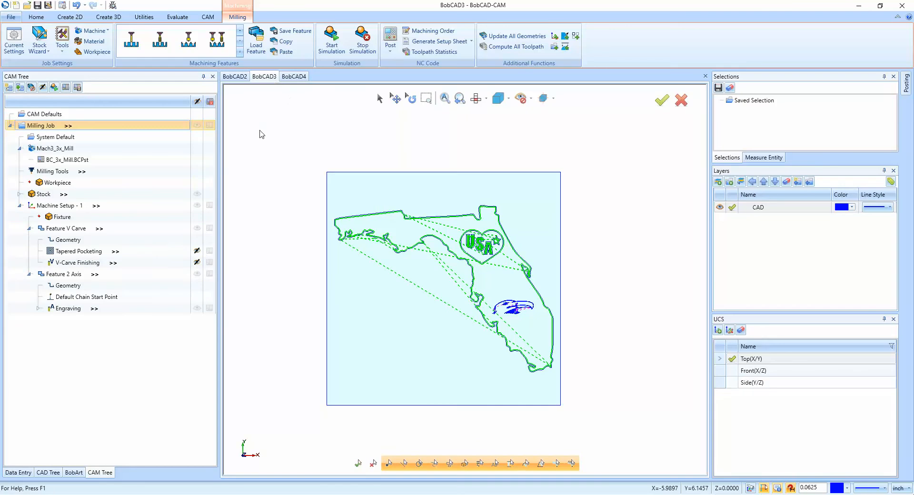
pyautogui.rightClick(59, 275)
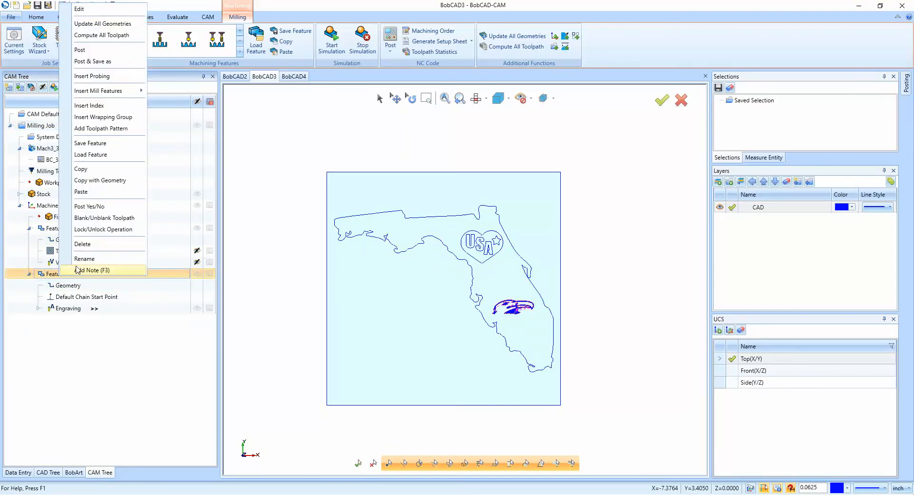
pyautogui.click(103, 172)
pyautogui.click(291, 78)
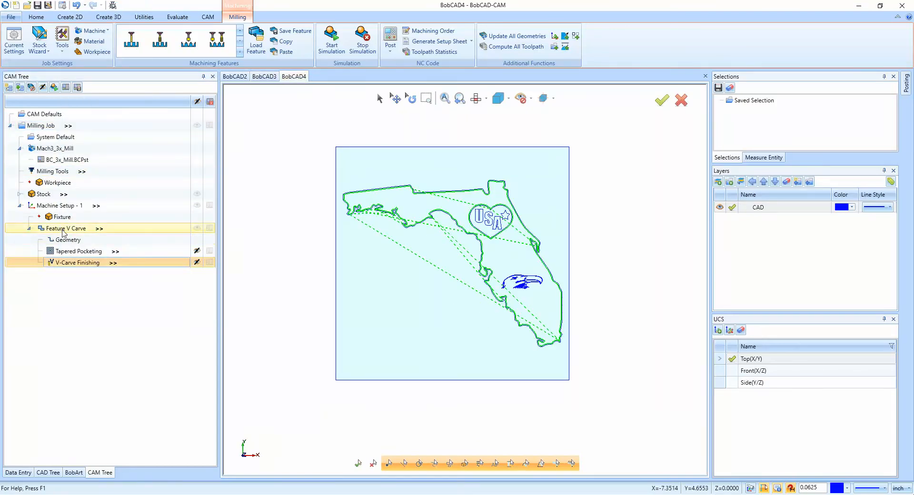
pyautogui.rightClick(67, 204)
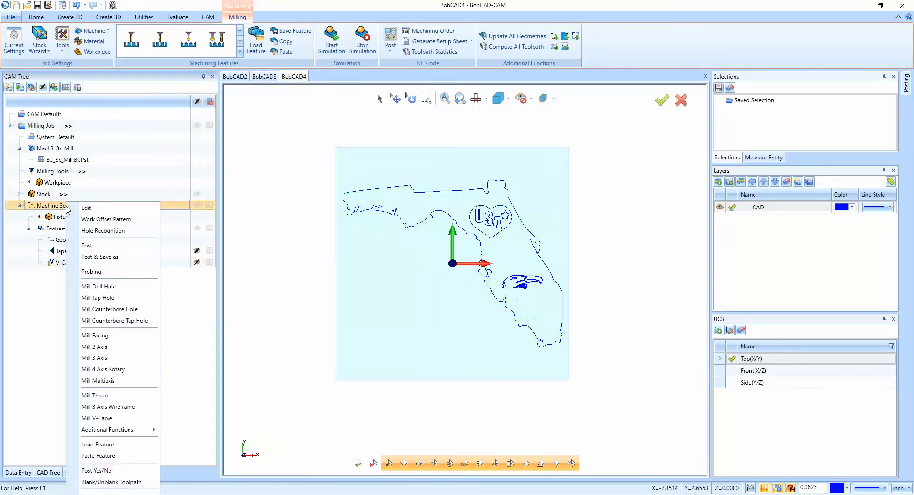
pyautogui.click(110, 456)
pyautogui.click(487, 284)
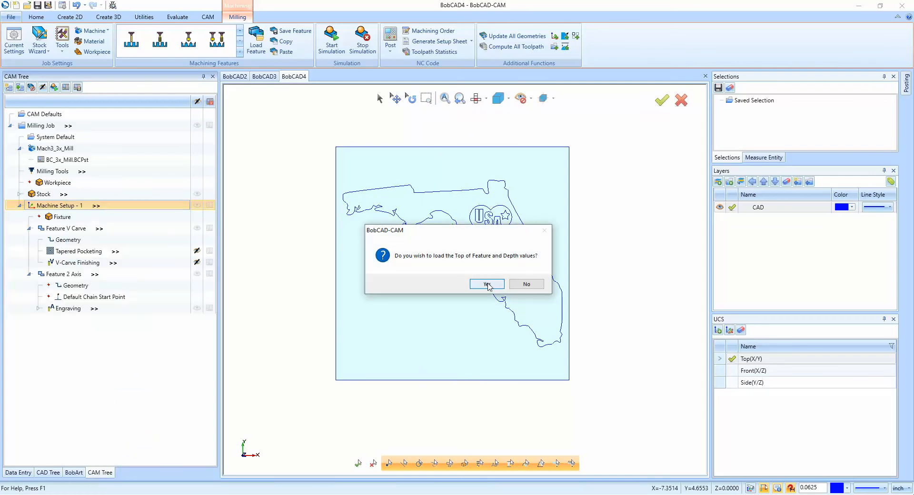
# Step: Assign the whole eagle head drawing as the geometry of the pasted 2 Axis feature
pyautogui.doubleClick(61, 288)
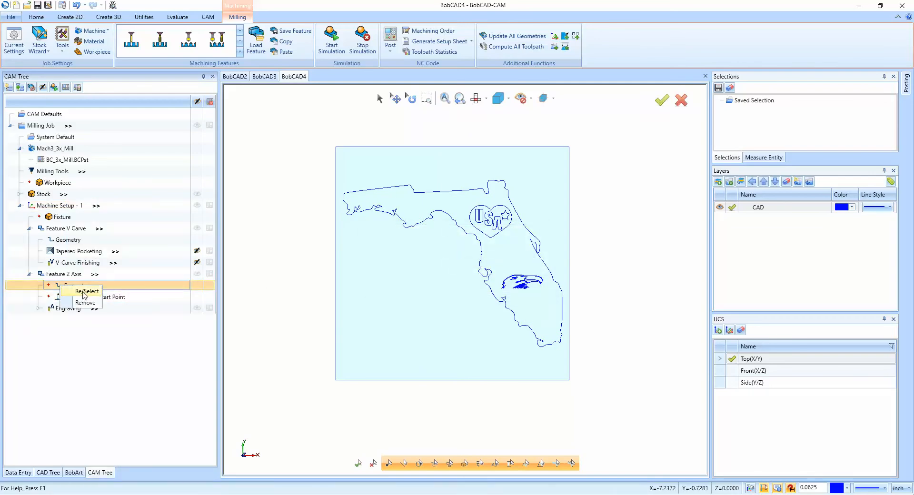
pyautogui.scroll(2, 523, 294)
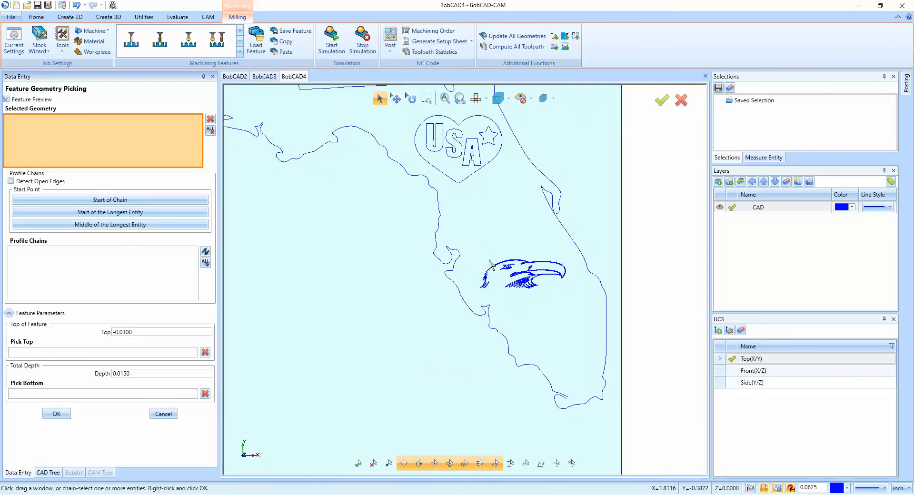
pyautogui.moveTo(478, 245); pyautogui.dragTo(572, 299)
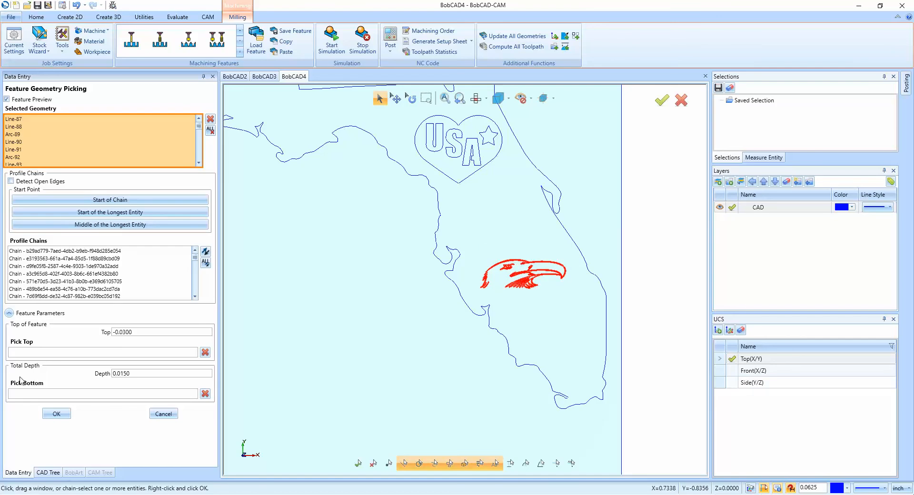
pyautogui.click(56, 414)
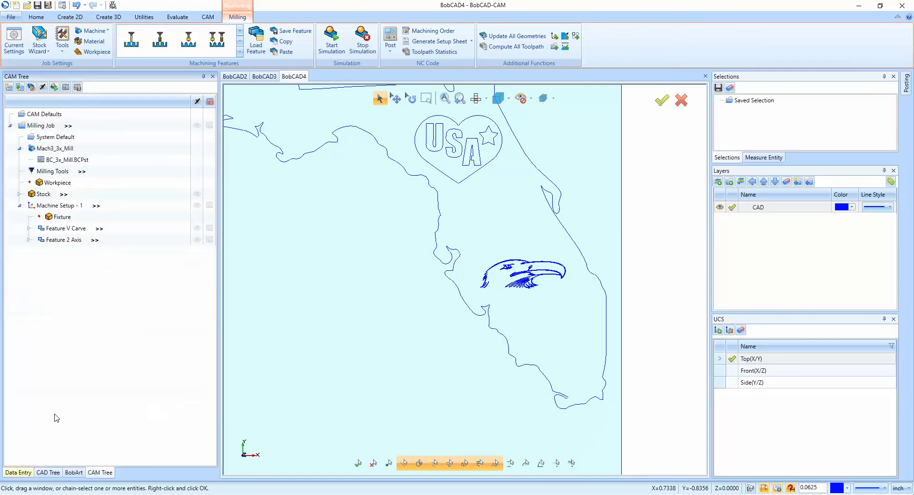
# Step: Compute the Engraving toolpath for the eagle head and inspect it in an angled close-up
pyautogui.rightClick(75, 309)
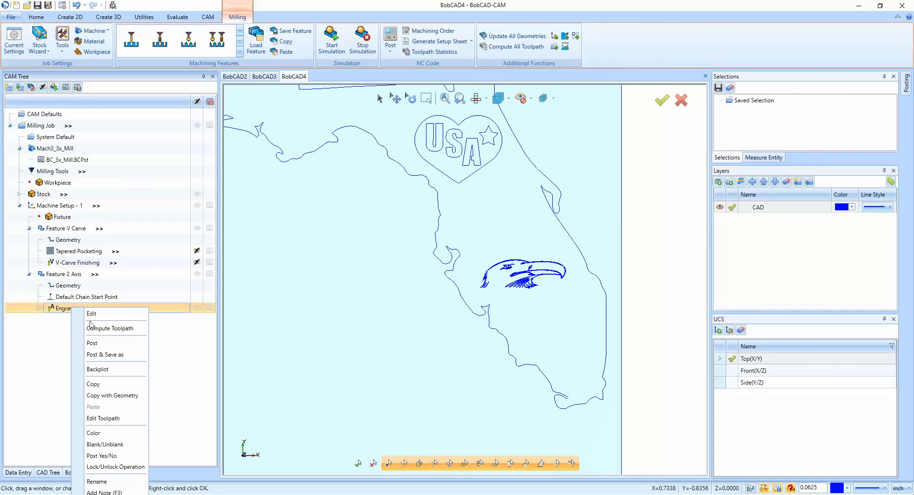
pyautogui.click(101, 328)
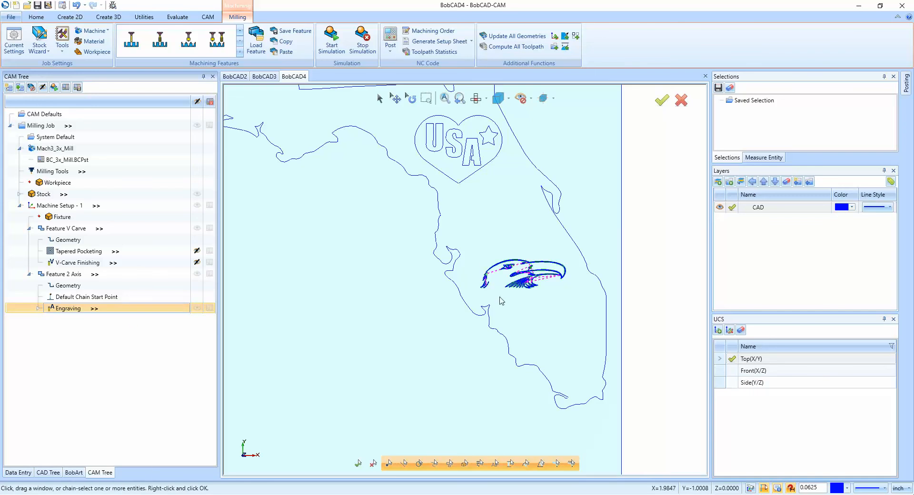
pyautogui.scroll(-3, 485, 269)
pyautogui.moveTo(499, 330); pyautogui.dragTo(498, 252, button='middle')
pyautogui.scroll(5, 499, 254)
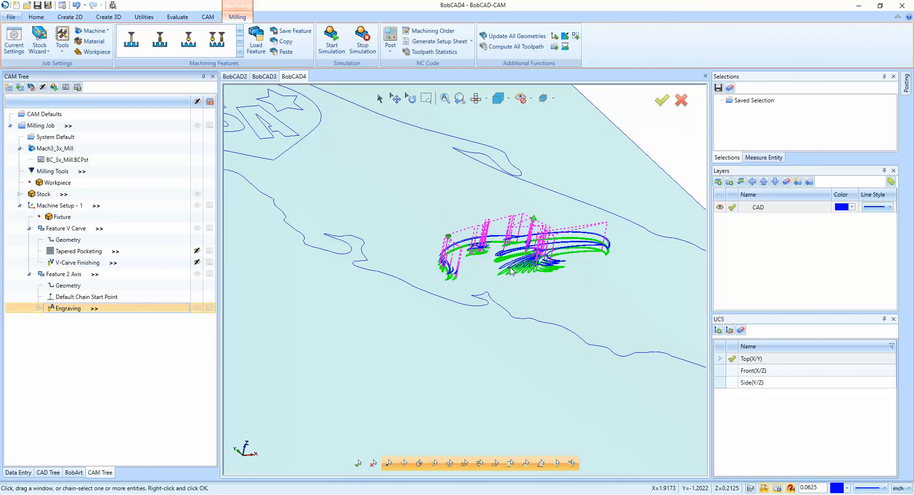
# Step: Review the Top of Feature and Total Depth settings of the eagle head's Engraving operation without changing them
pyautogui.doubleClick(69, 308)
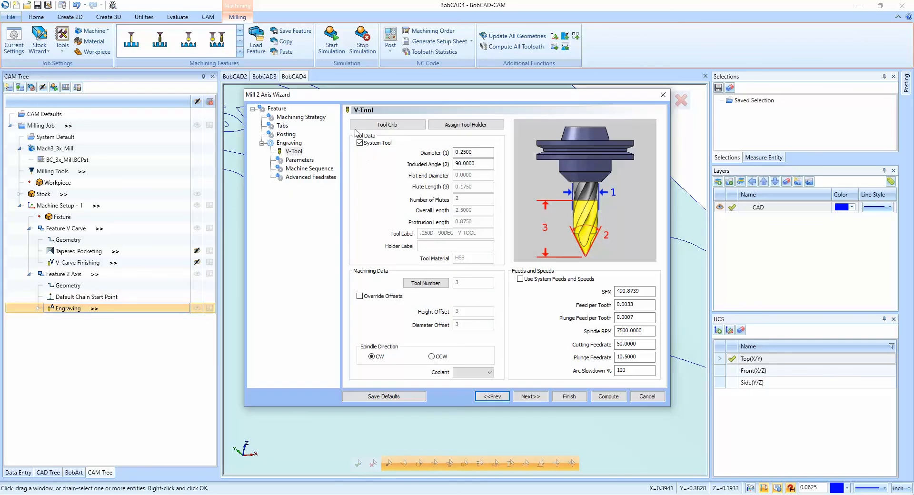
pyautogui.click(276, 109)
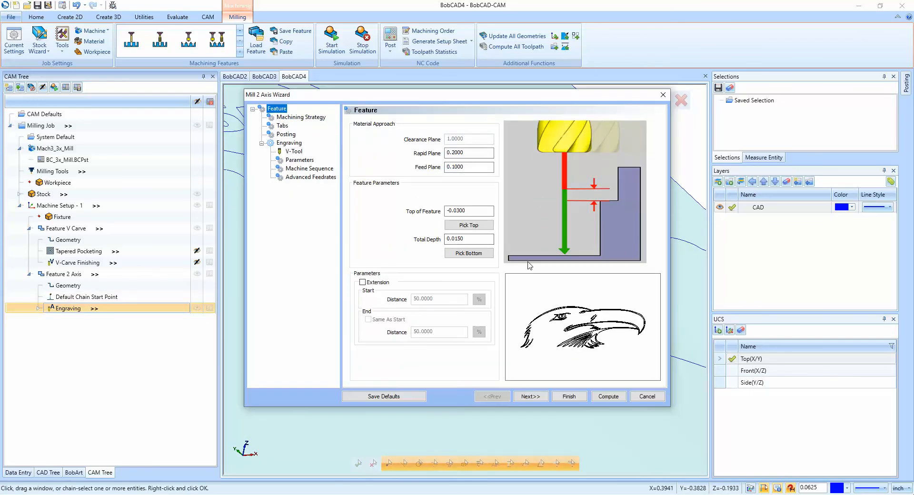
pyautogui.click(470, 211)
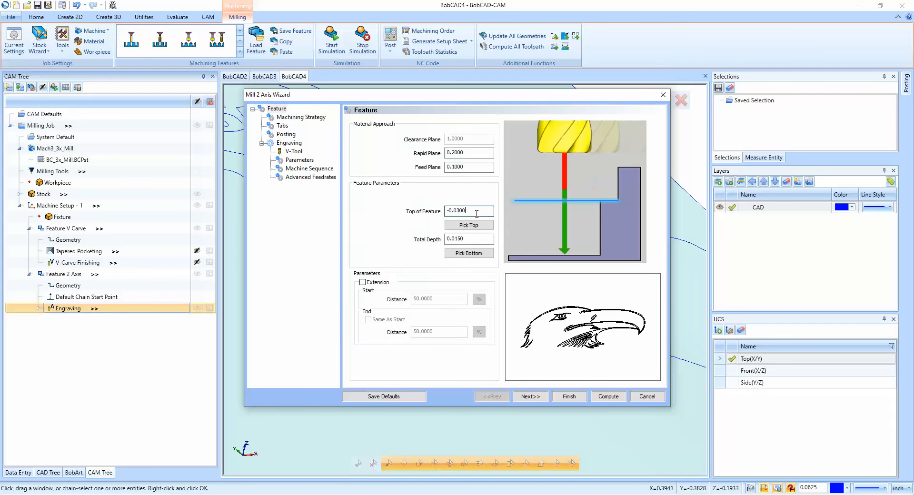
pyautogui.moveTo(465, 212); pyautogui.dragTo(340, 212)
pyautogui.click(570, 395)
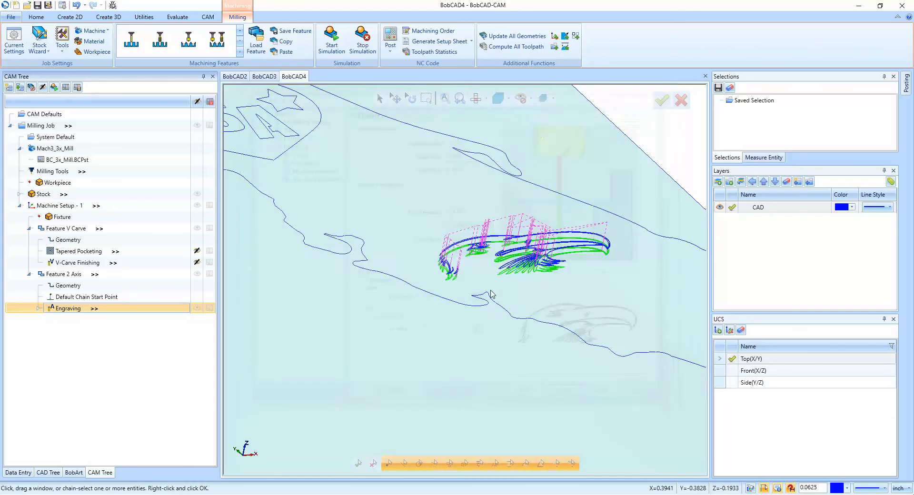
pyautogui.scroll(-2, 509, 289)
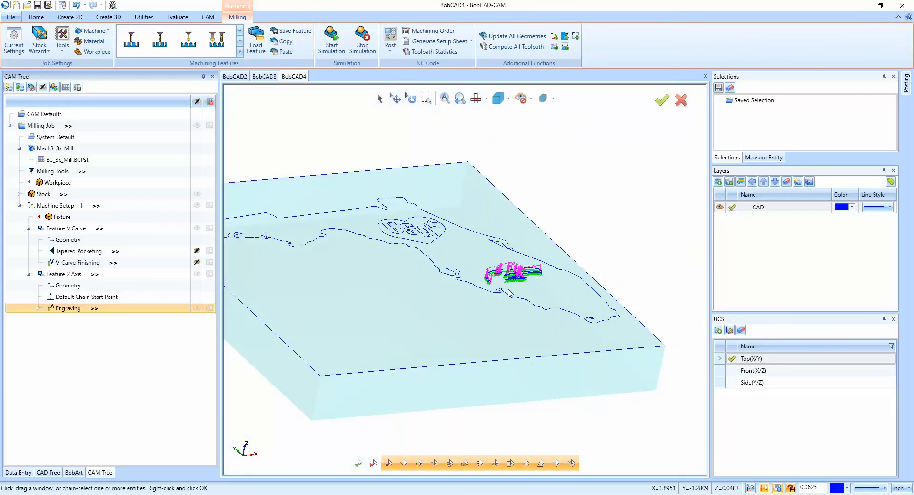
# Step: Run the machining simulation of the whole job and examine the carved Florida pocket and eagle engraving up close
pyautogui.click(331, 41)
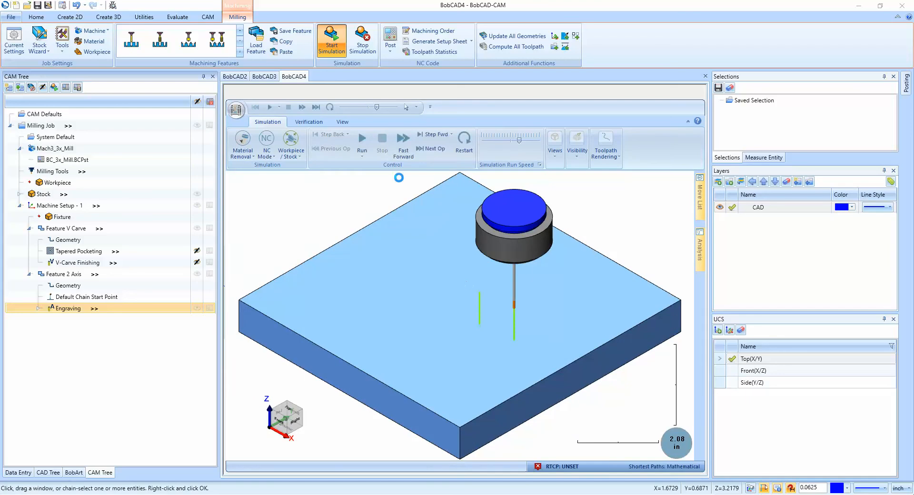
pyautogui.click(362, 141)
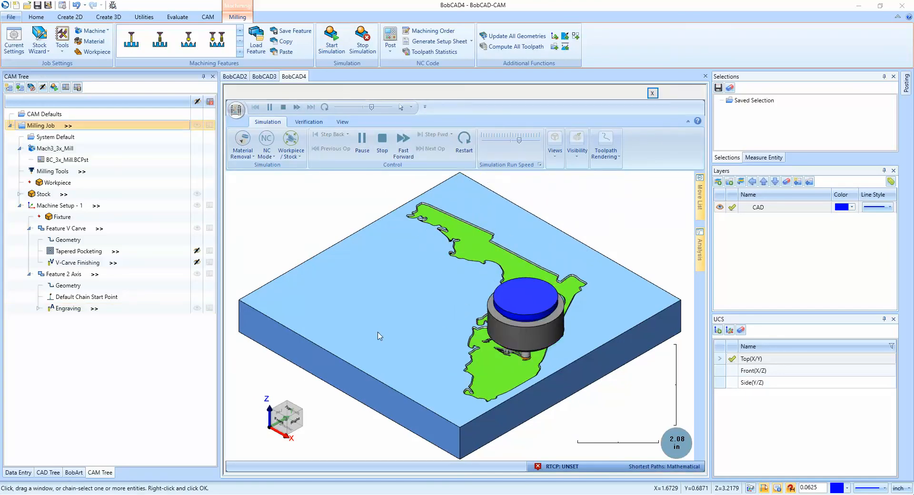
pyautogui.scroll(5, 507, 349)
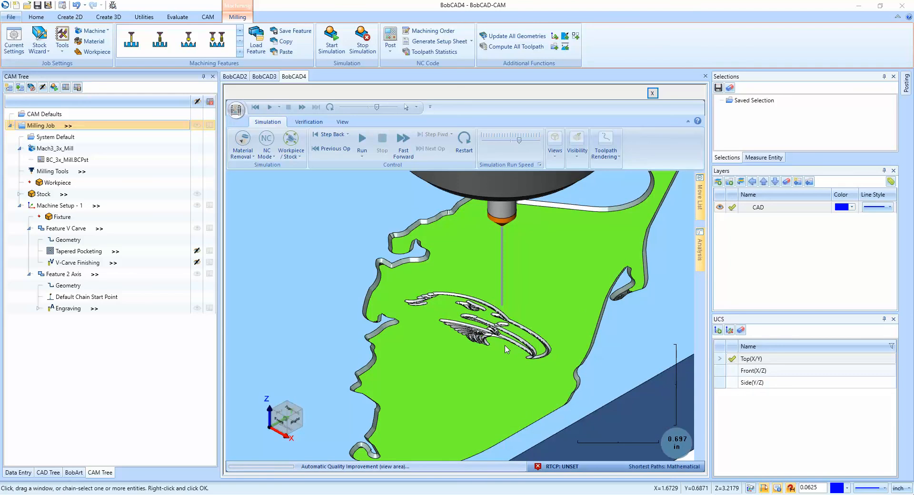
pyautogui.scroll(-5, 504, 345)
pyautogui.moveTo(505, 345); pyautogui.dragTo(520, 383, button='middle')
pyautogui.scroll(-2, 575, 323)
pyautogui.scroll(3, 400, 274)
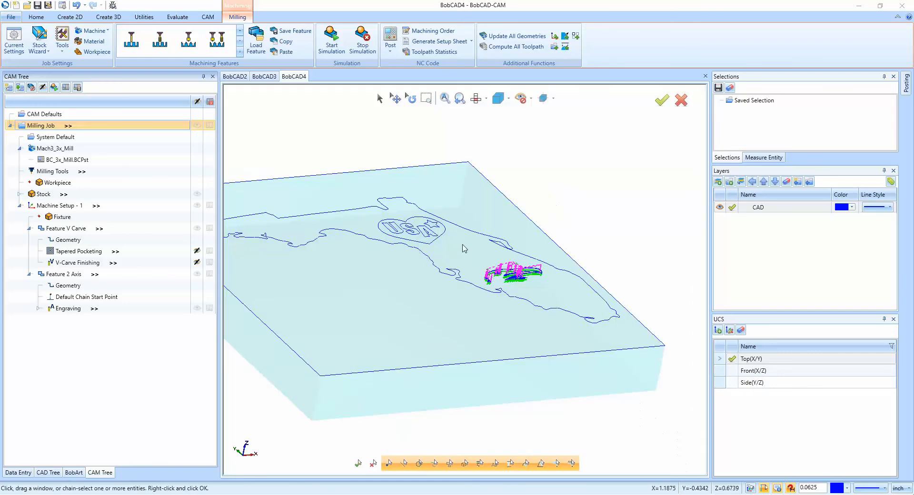
# Step: Add the U, S and A letter outlines and the star inside the heart to the V Carve feature's geometry
pyautogui.click(476, 98)
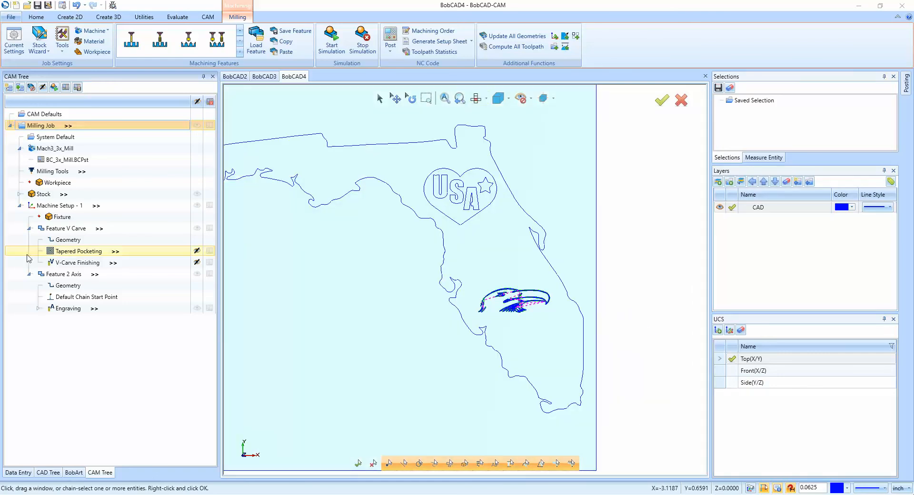
pyautogui.click(71, 240)
pyautogui.rightClick(74, 241)
pyautogui.click(97, 246)
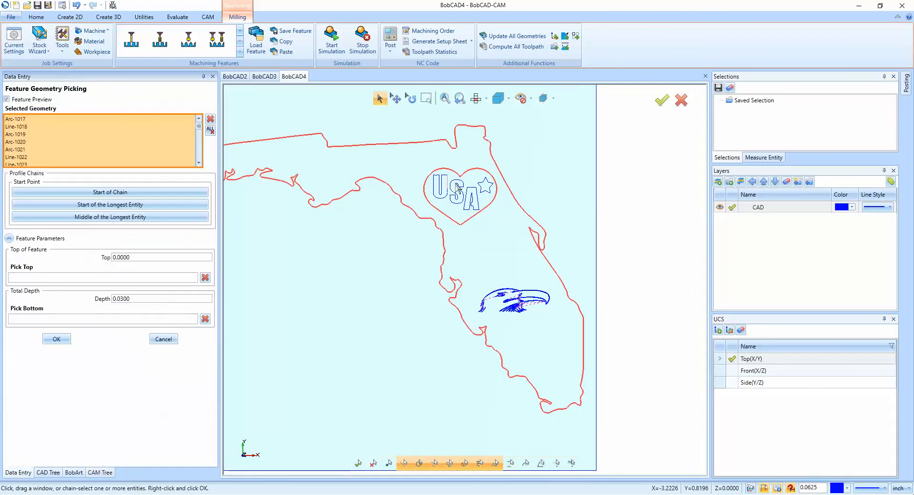
pyautogui.click(442, 188)
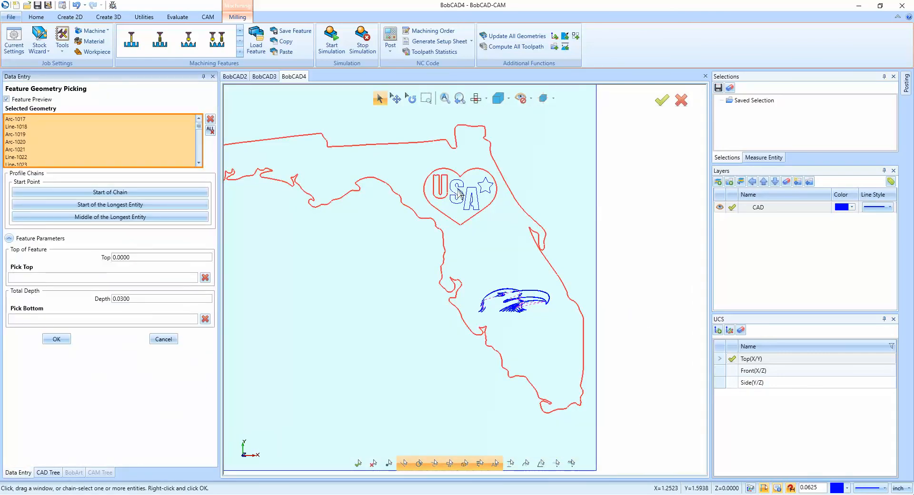
pyautogui.click(456, 194)
pyautogui.click(469, 196)
pyautogui.click(485, 185)
pyautogui.click(55, 339)
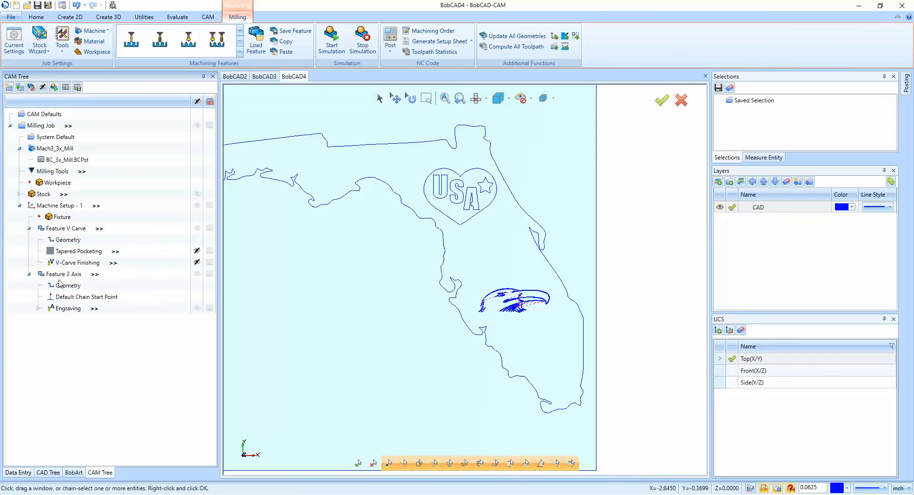
# Step: Recompute the Tapered Pocketing and V-Carve Finishing toolpaths and inspect the finishing passes in the USA lettering and star
pyautogui.rightClick(73, 253)
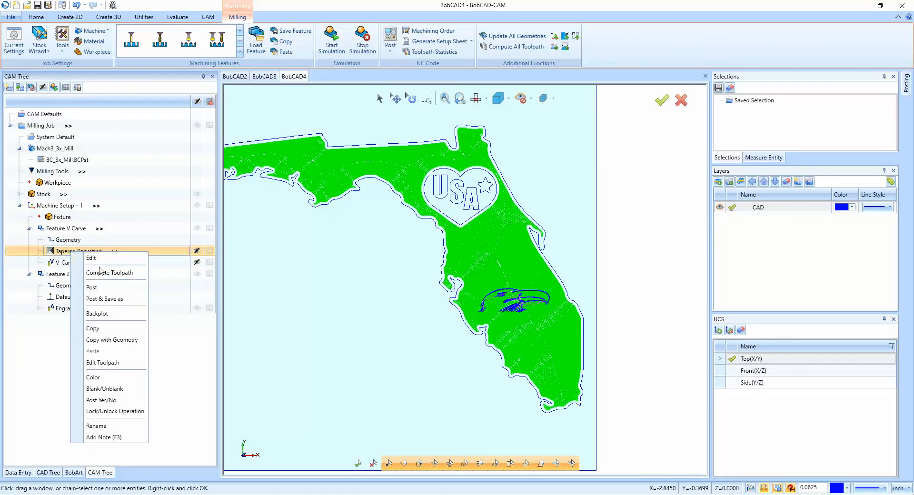
pyautogui.click(107, 273)
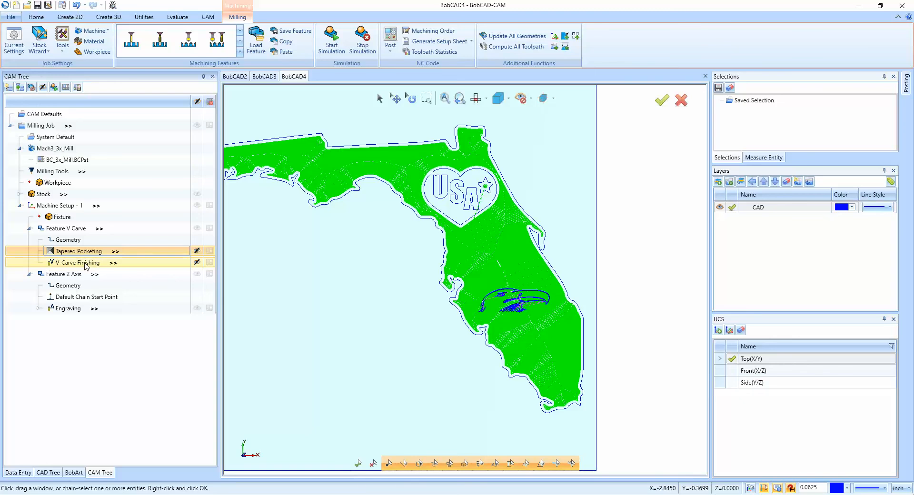
pyautogui.rightClick(85, 265)
pyautogui.click(125, 284)
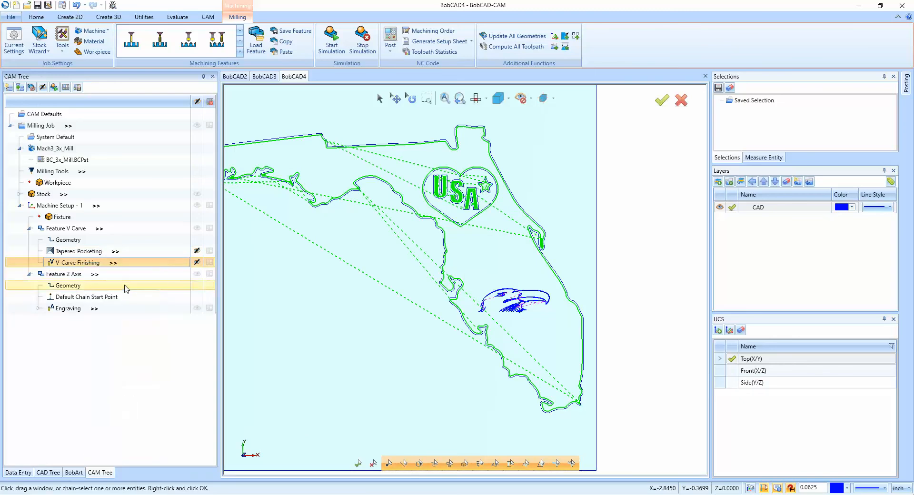
pyautogui.scroll(3, 486, 191)
pyautogui.scroll(2, 486, 190)
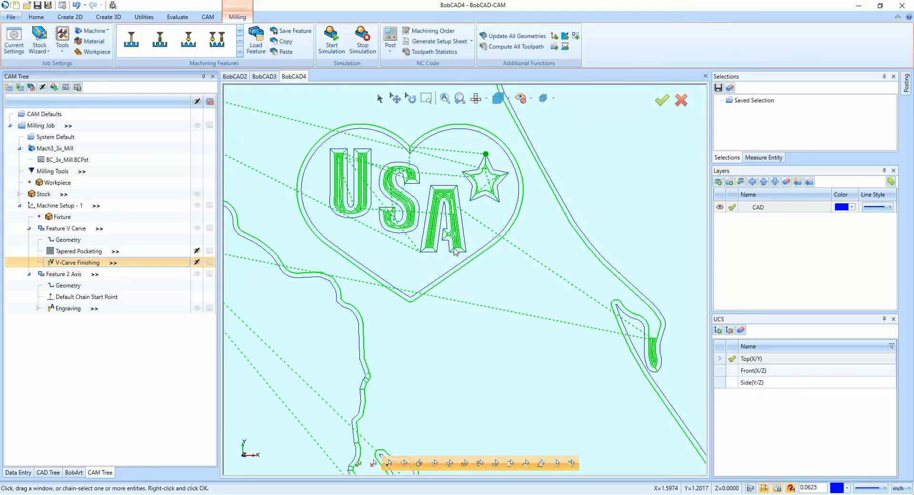
pyautogui.scroll(-5, 458, 257)
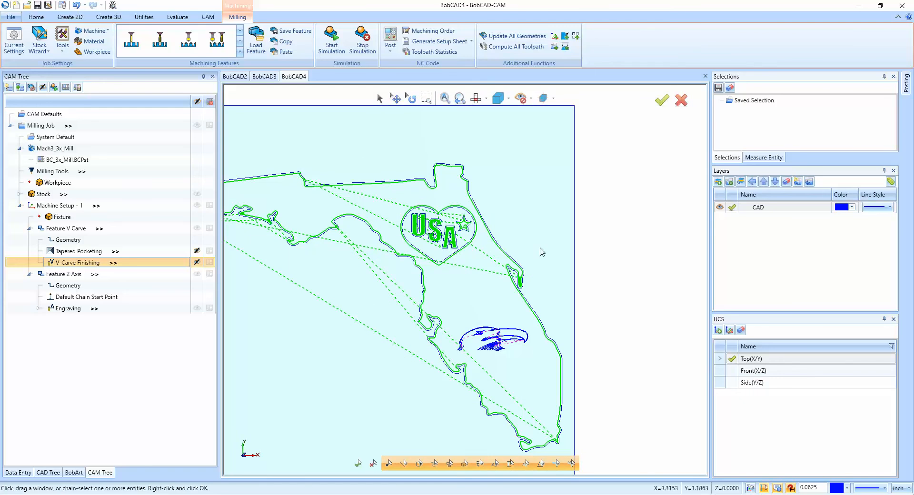
pyautogui.scroll(-2, 547, 250)
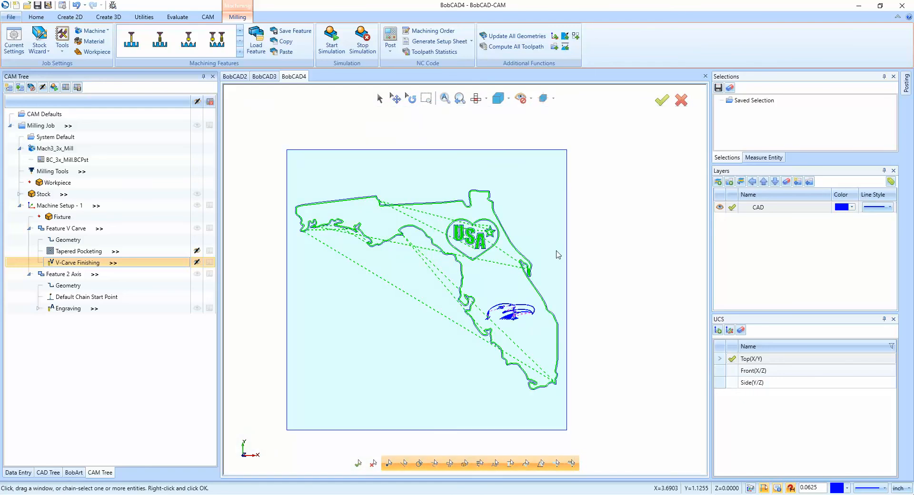